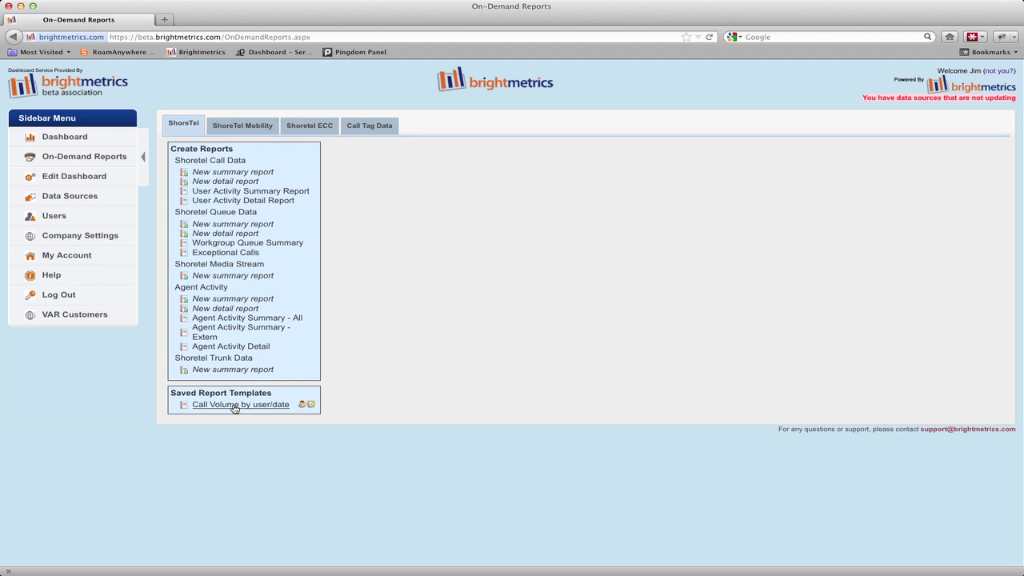
Open the saved Call Volume by user/date report and run its preview
{"action": "left_click", "coordinate": [234, 404]}
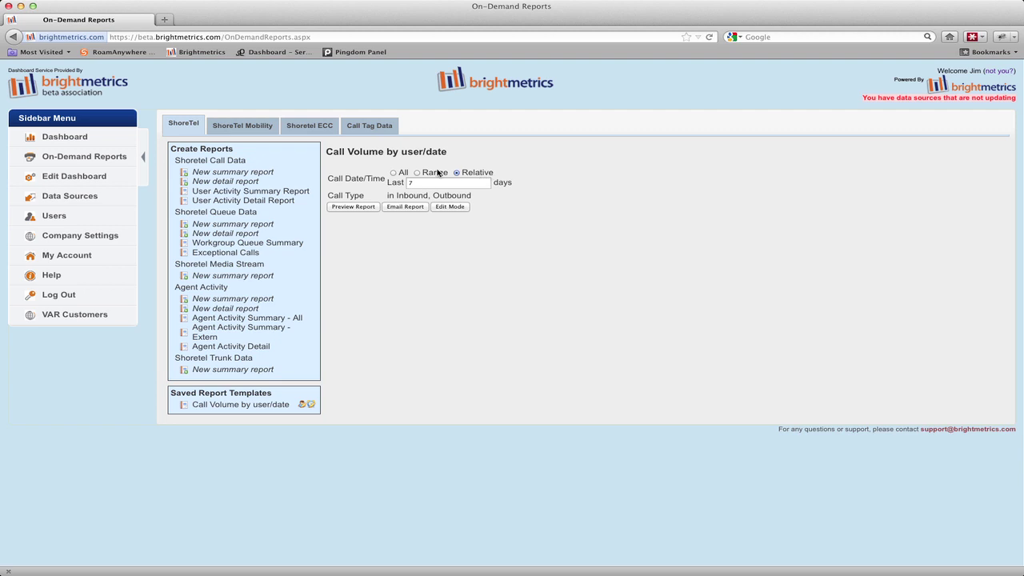
{"action": "left_click", "coordinate": [352, 207]}
Inspect a user's call list sorted by Call Duration, then open their 2012.05.17 Thursday calls
{"action": "scroll", "coordinate": [408, 247], "scroll_direction": "down", "scroll_amount": 8}
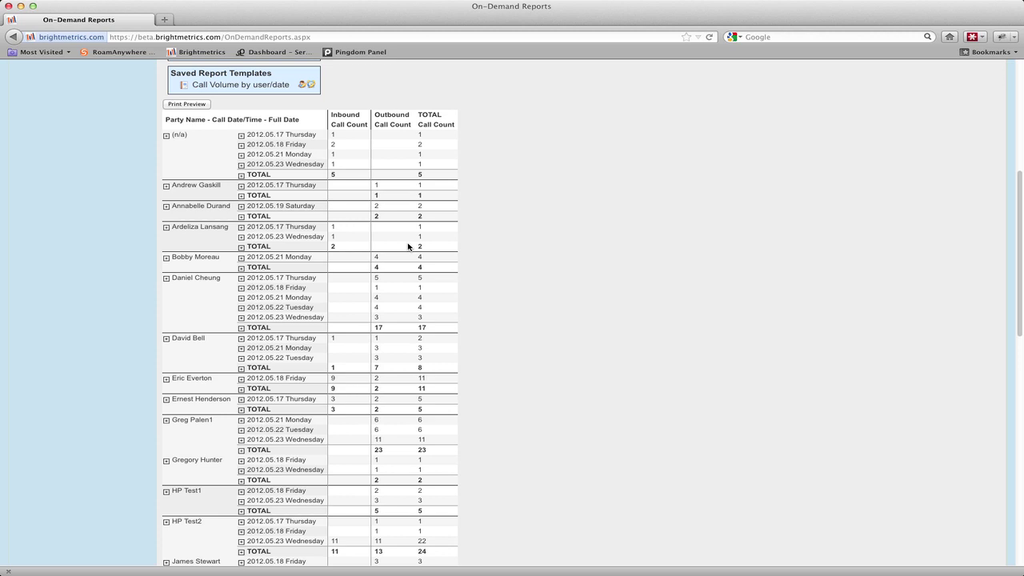
{"action": "left_click", "coordinate": [189, 280]}
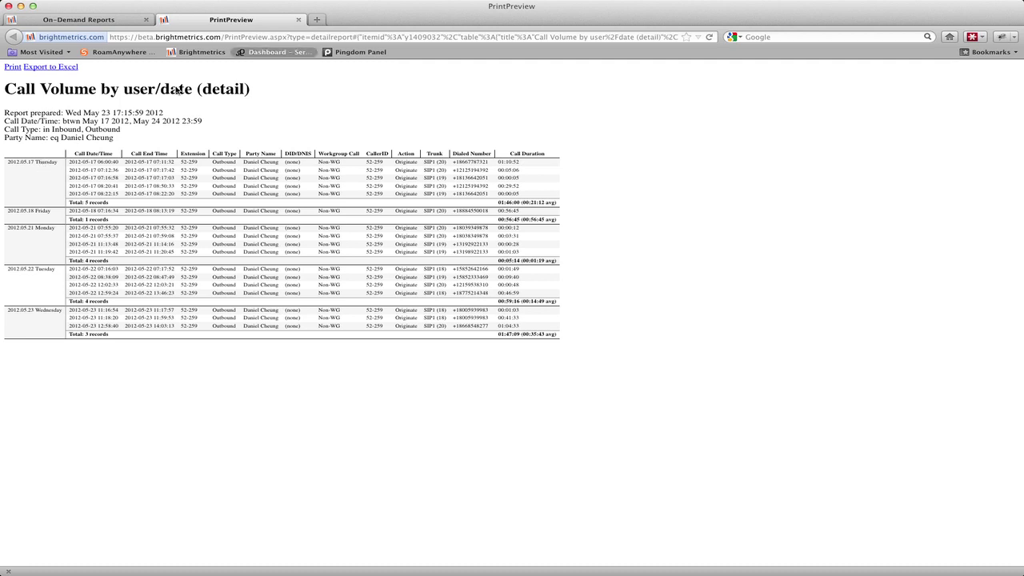
{"action": "left_click", "coordinate": [299, 20]}
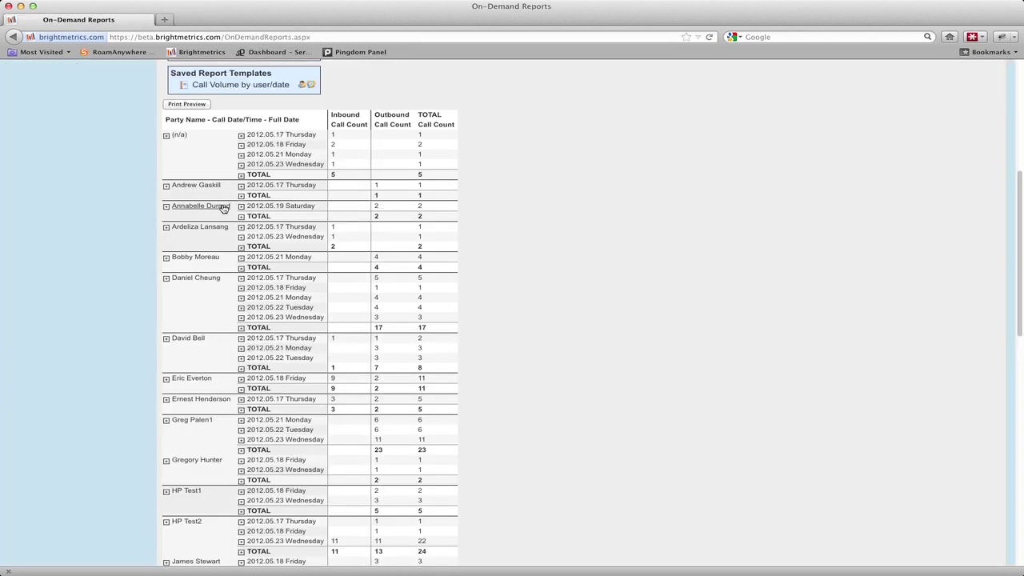
{"action": "left_click", "coordinate": [202, 285]}
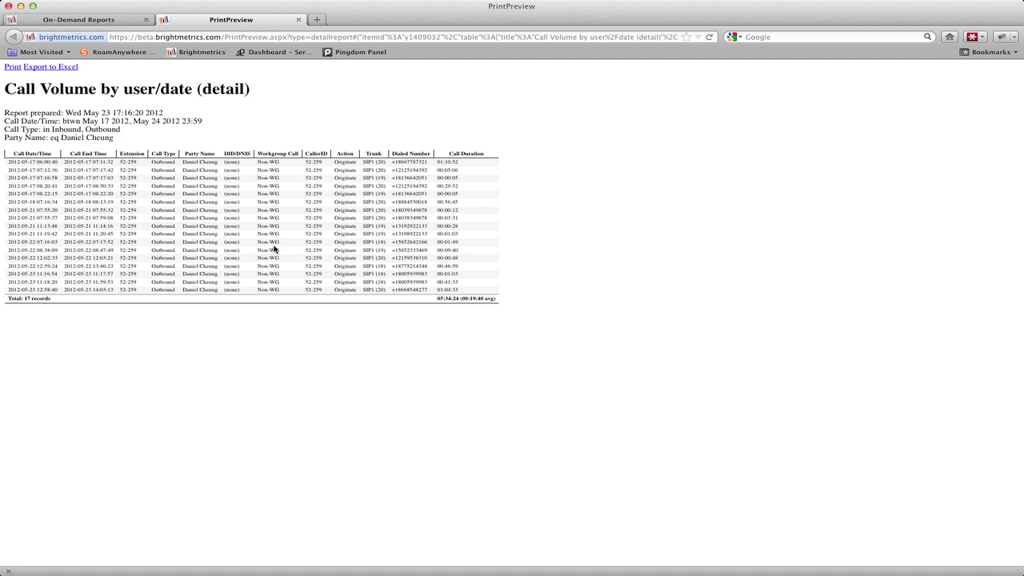
{"action": "left_click", "coordinate": [456, 155]}
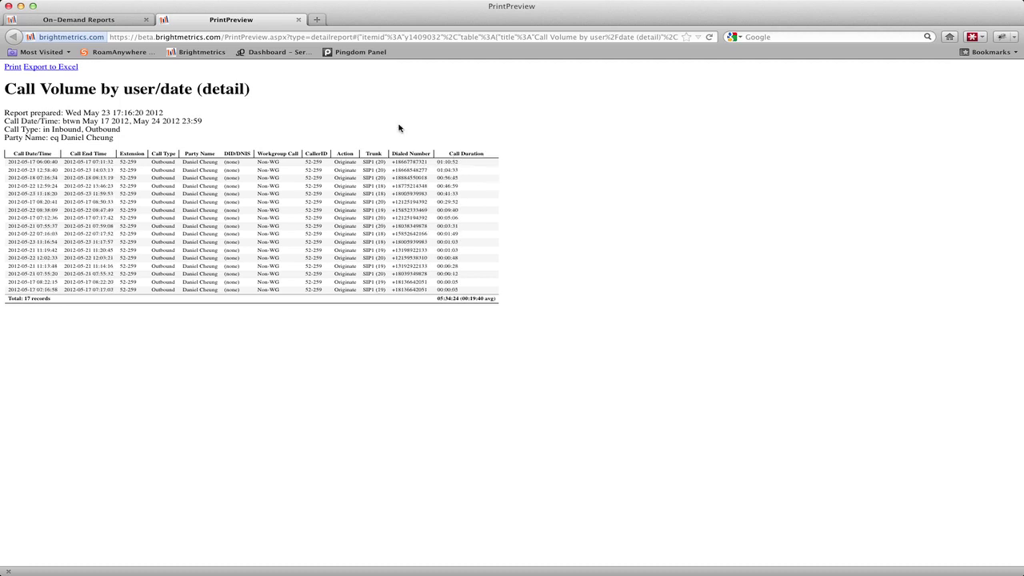
{"action": "left_click", "coordinate": [299, 20]}
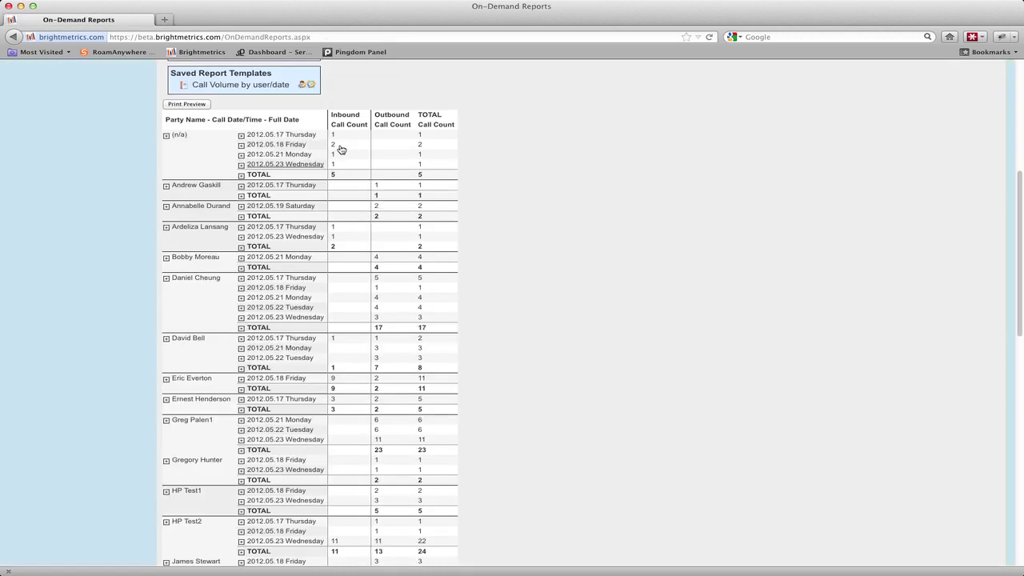
{"action": "left_click", "coordinate": [273, 280]}
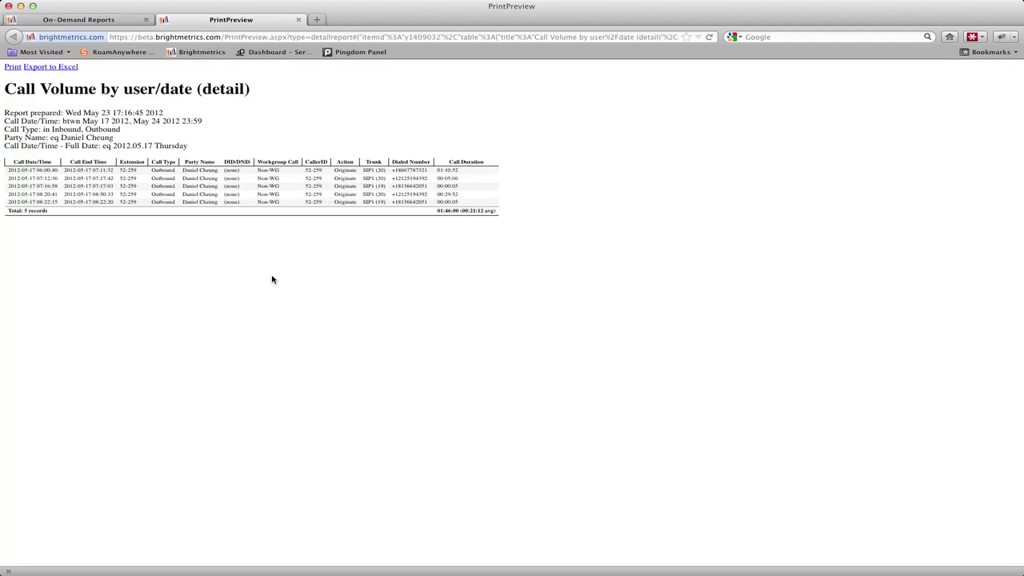
Sort the day's calls by Call Duration, inspect call 24216's timeline connections, then close the tab
{"action": "left_click", "coordinate": [468, 163]}
{"action": "left_click", "coordinate": [42, 180]}
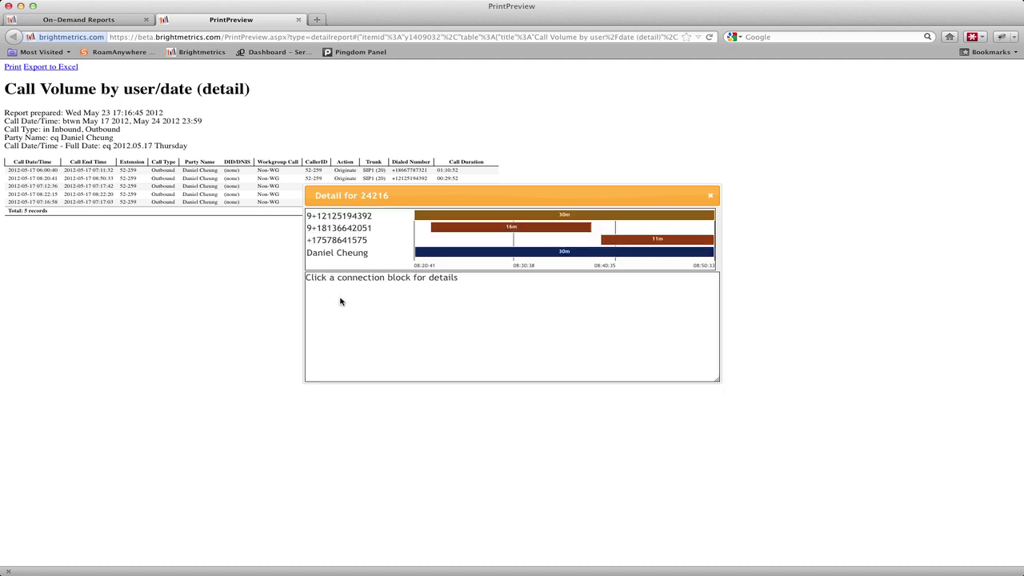
{"action": "left_click", "coordinate": [542, 254]}
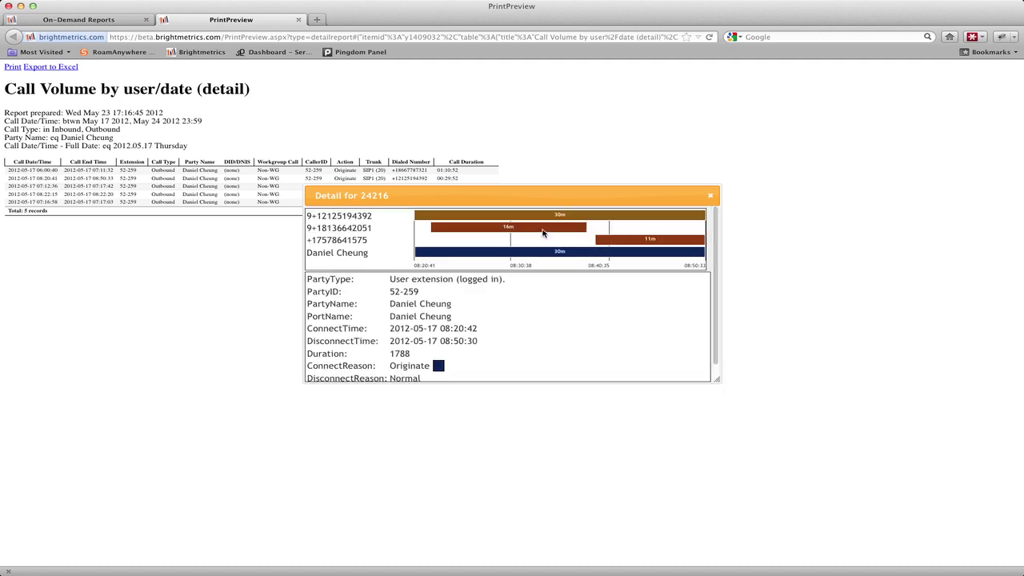
{"action": "left_click", "coordinate": [543, 216]}
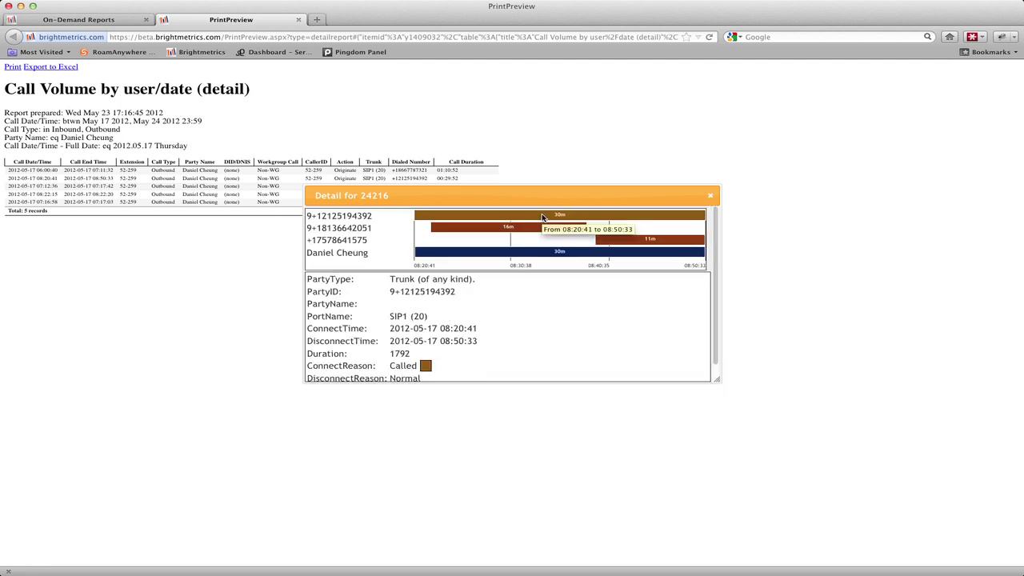
{"action": "left_click", "coordinate": [709, 196]}
{"action": "left_click", "coordinate": [298, 19]}
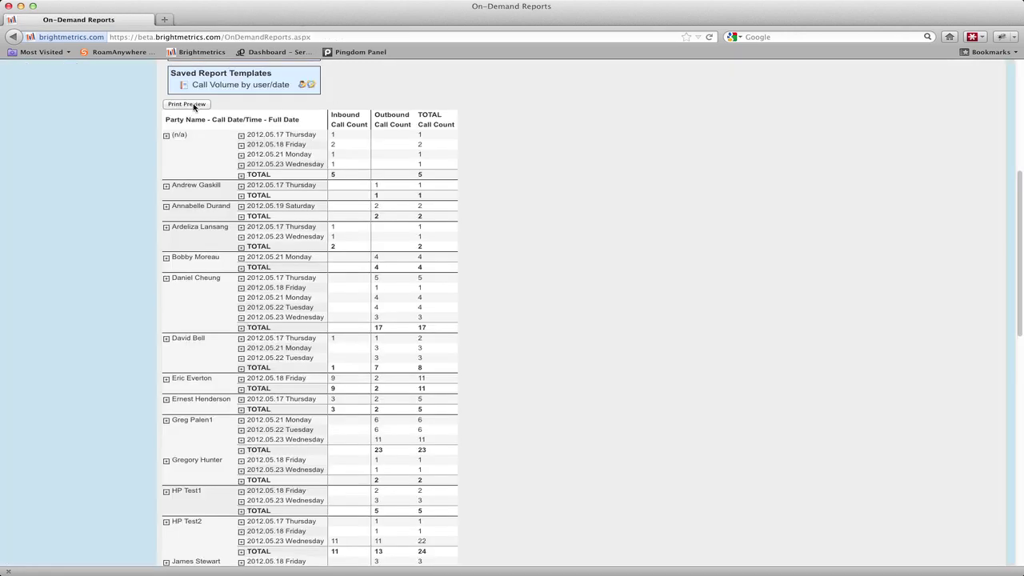
{"action": "left_click", "coordinate": [194, 105]}
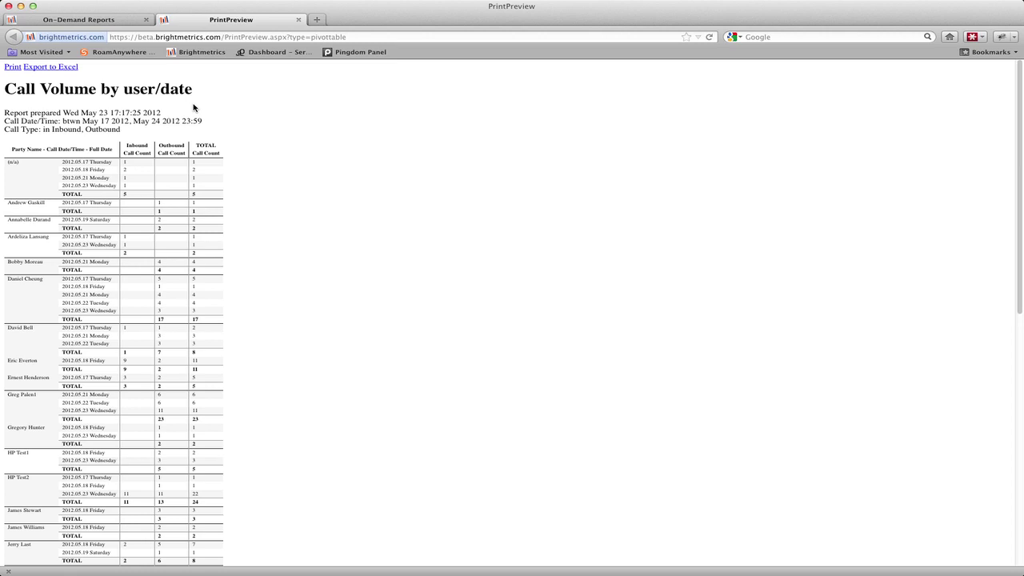
{"action": "left_click", "coordinate": [299, 145]}
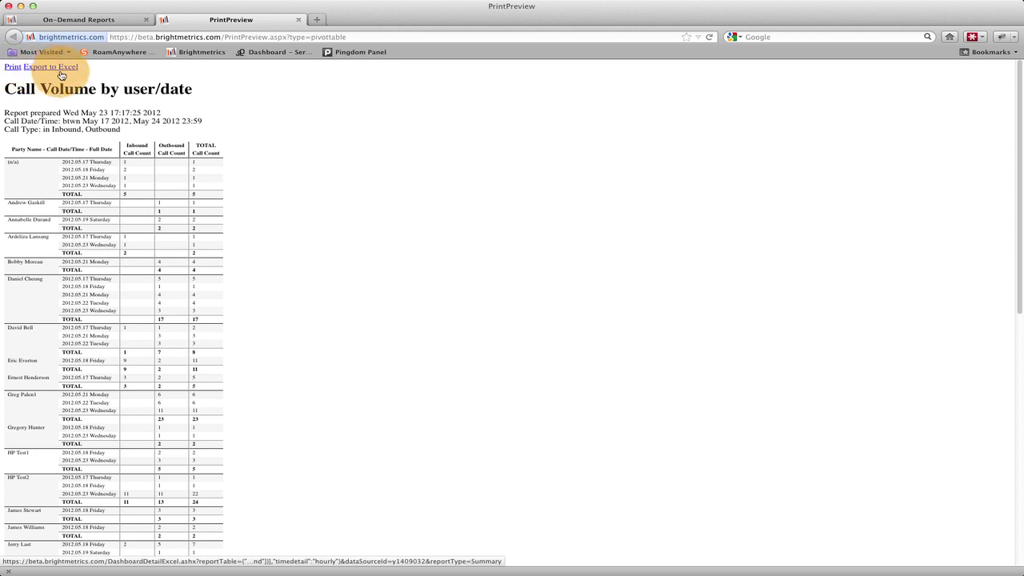
{"action": "left_click", "coordinate": [298, 19]}
{"action": "scroll", "coordinate": [461, 90], "scroll_direction": "up", "scroll_amount": 5}
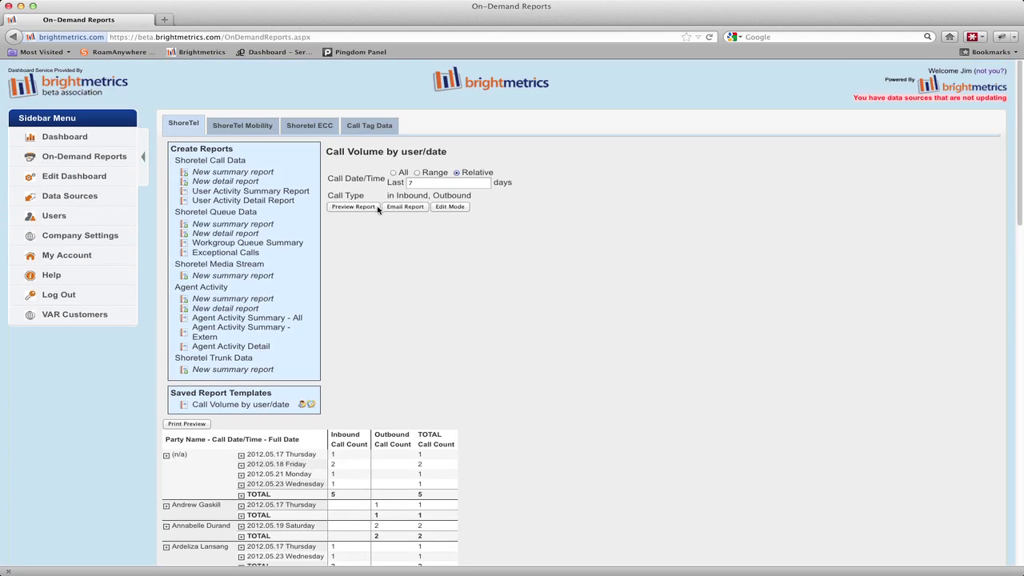
Cancel emailing the report and reopen the saved template without its preview
{"action": "left_click", "coordinate": [408, 206]}
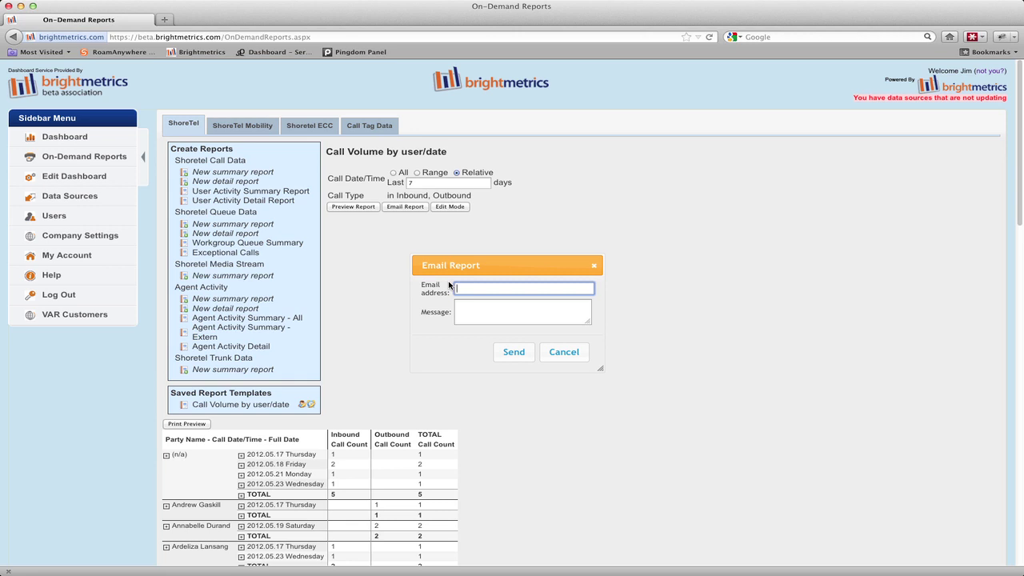
{"action": "left_click", "coordinate": [560, 355]}
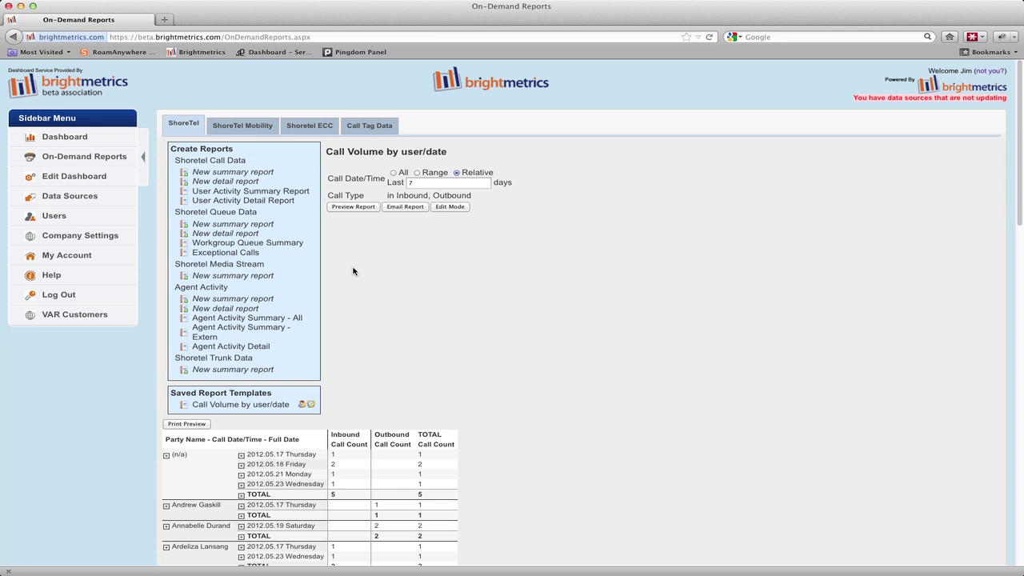
{"action": "left_click", "coordinate": [232, 405]}
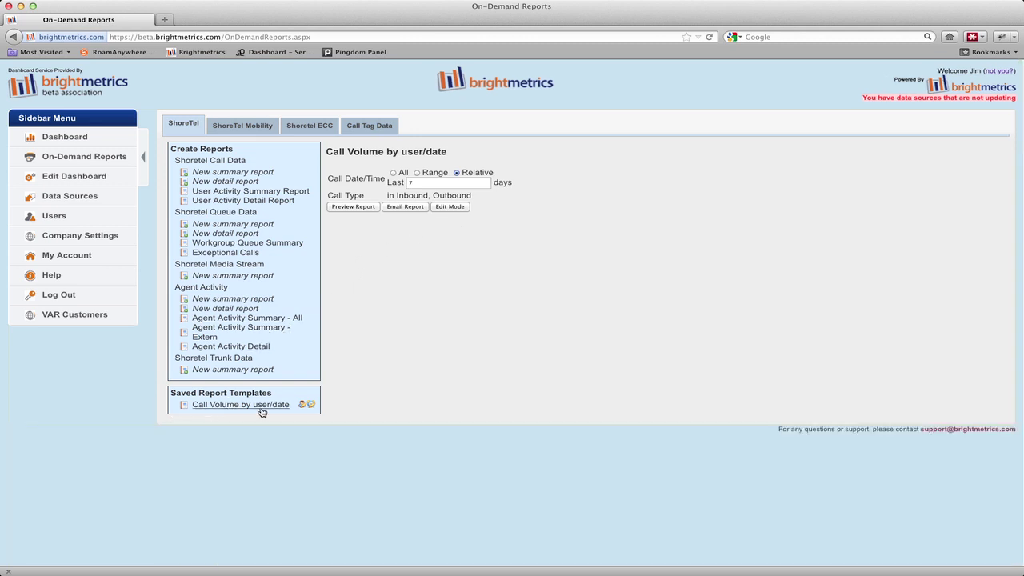
Open the report's sharing settings, try Modify and None permissions, then discard the changes
{"action": "left_click", "coordinate": [301, 407]}
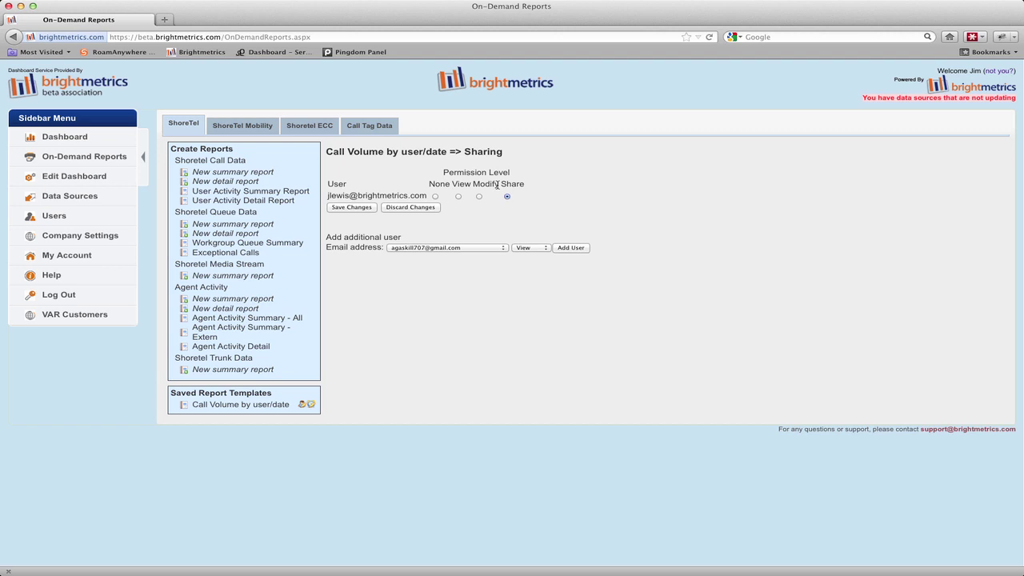
{"action": "left_click", "coordinate": [478, 197]}
{"action": "left_click", "coordinate": [435, 196]}
{"action": "left_click", "coordinate": [424, 208]}
Share the report with a colleague chosen from the Email address list, at Share permission
{"action": "left_click", "coordinate": [475, 247]}
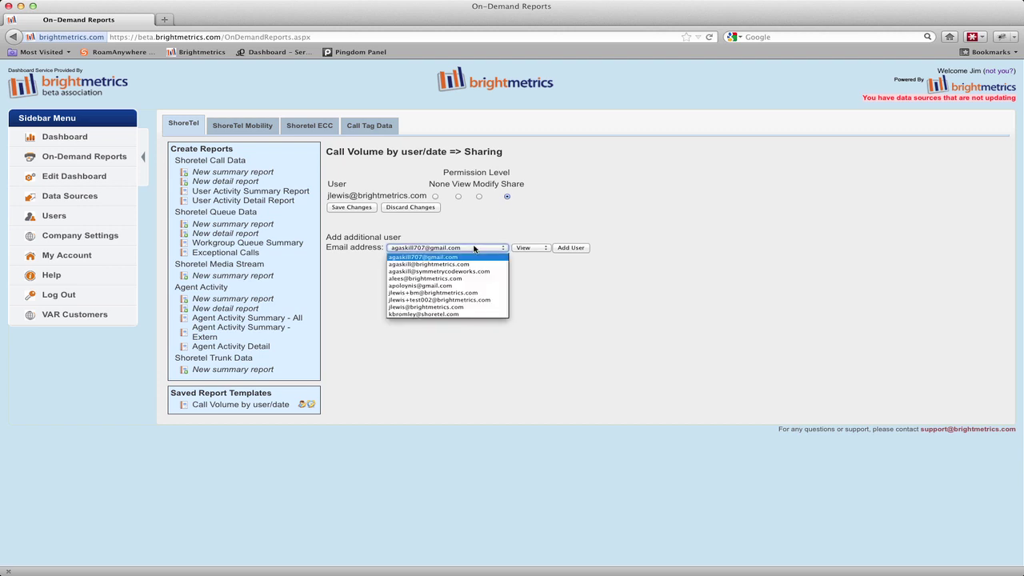
{"action": "left_click", "coordinate": [451, 265]}
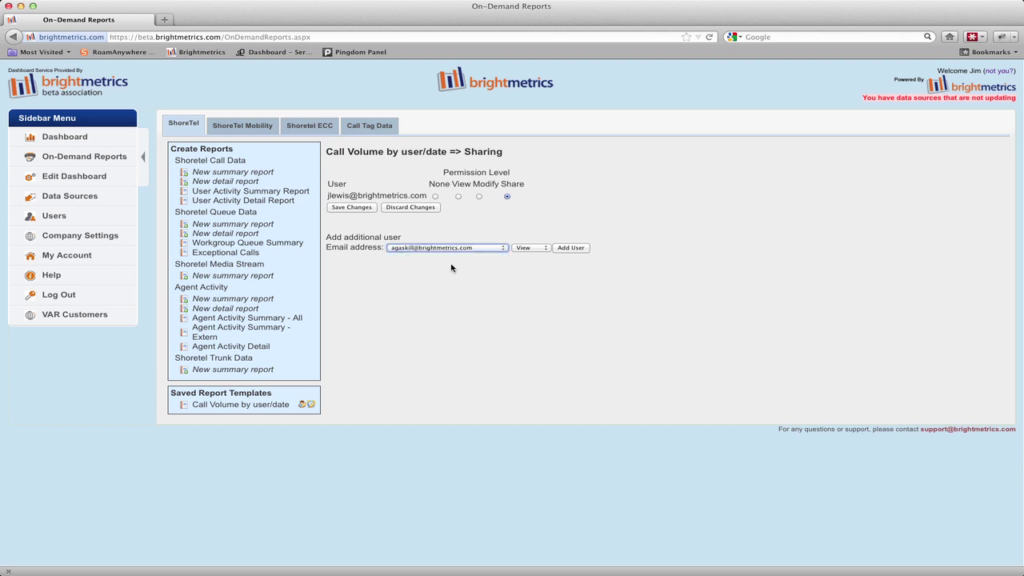
{"action": "left_click", "coordinate": [535, 250]}
{"action": "left_click", "coordinate": [529, 272]}
{"action": "left_click", "coordinate": [569, 248]}
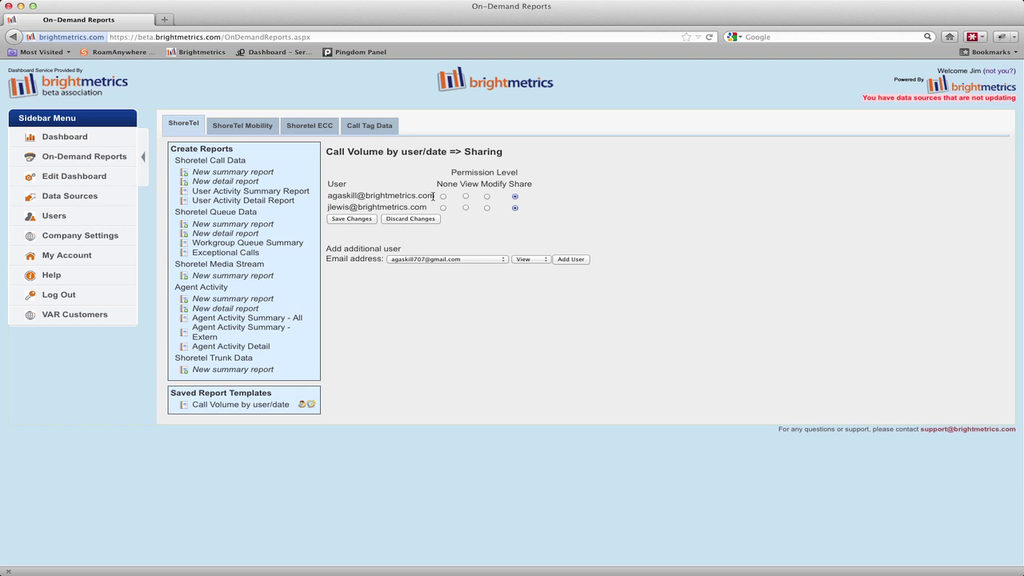
Open the report's Schedules page and start a new schedule entry
{"action": "left_click", "coordinate": [310, 405]}
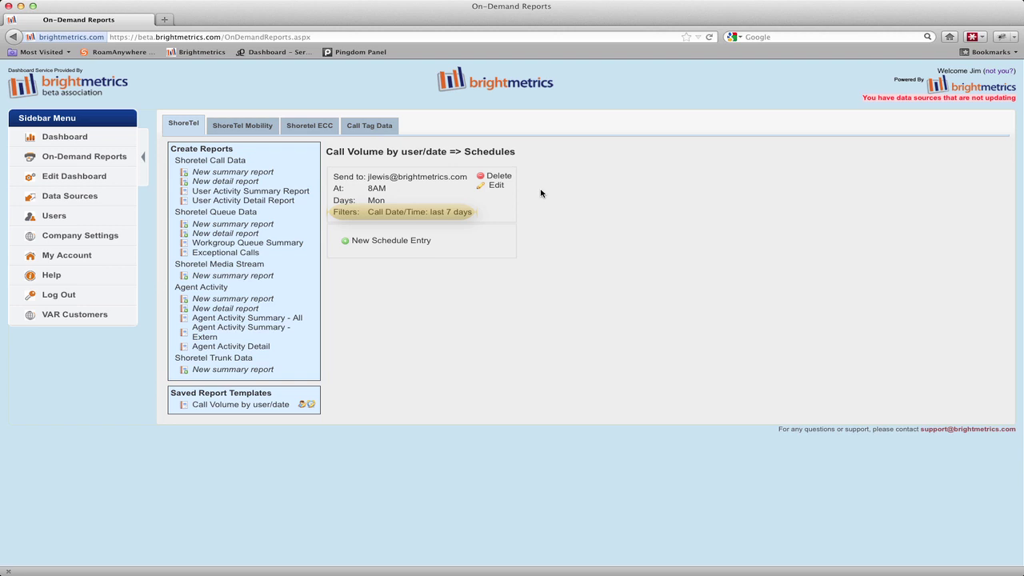
{"action": "left_click", "coordinate": [378, 240]}
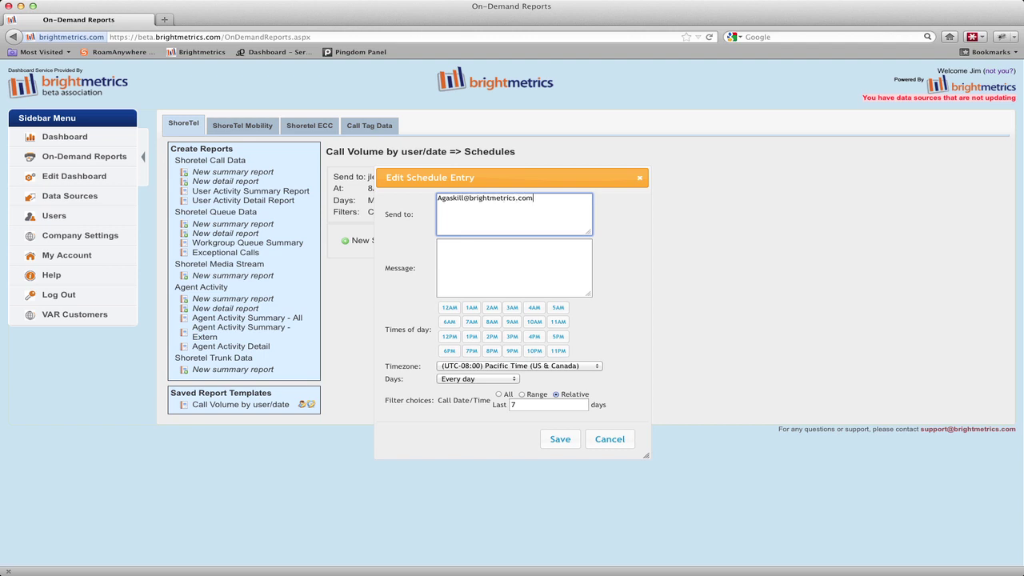
Enter the two recipients' email addresses in Send to, one per line
{"action": "key", "text": "Return"}
Schedule delivery at 8AM on day 1 of each month, Pacific Time
{"action": "left_click", "coordinate": [489, 323]}
{"action": "left_click", "coordinate": [464, 379]}
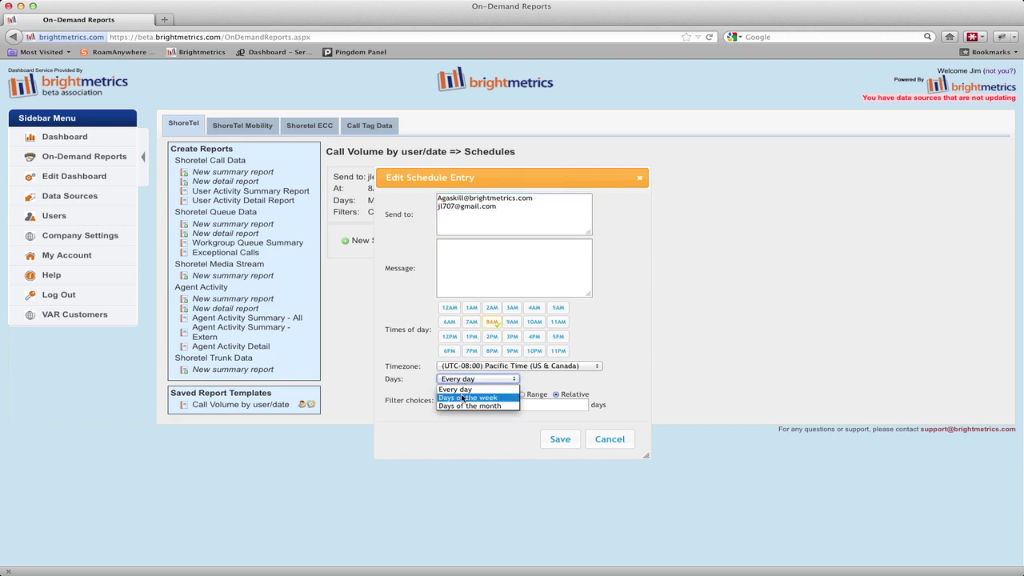
{"action": "left_click", "coordinate": [463, 408]}
{"action": "left_click", "coordinate": [446, 395]}
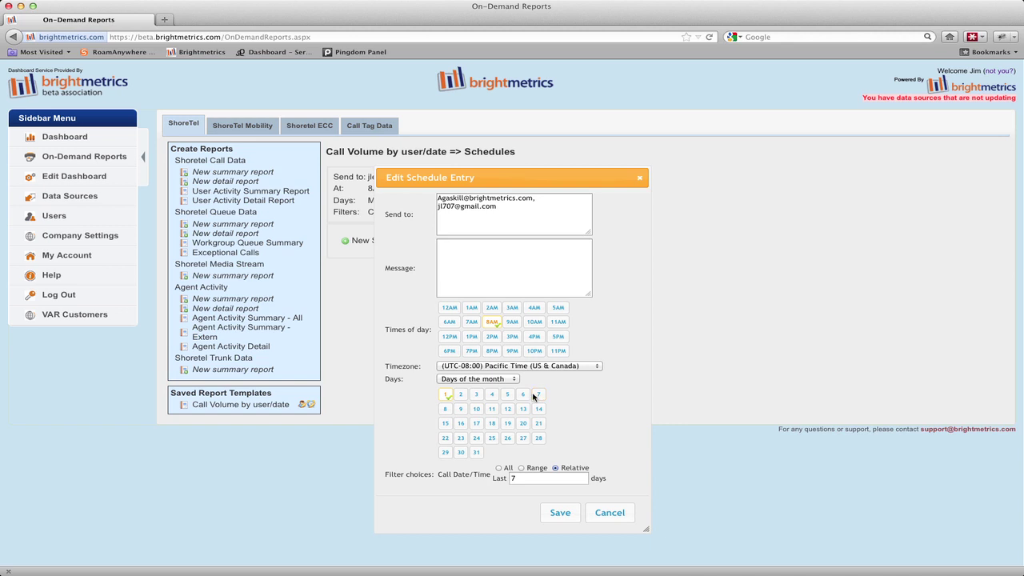
{"action": "left_click", "coordinate": [546, 368]}
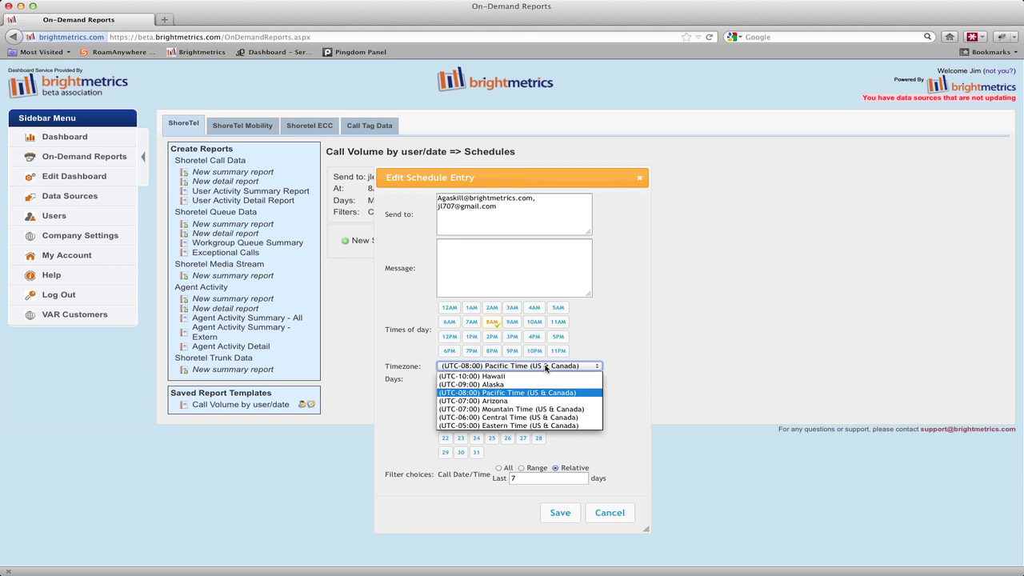
{"action": "left_click", "coordinate": [576, 391]}
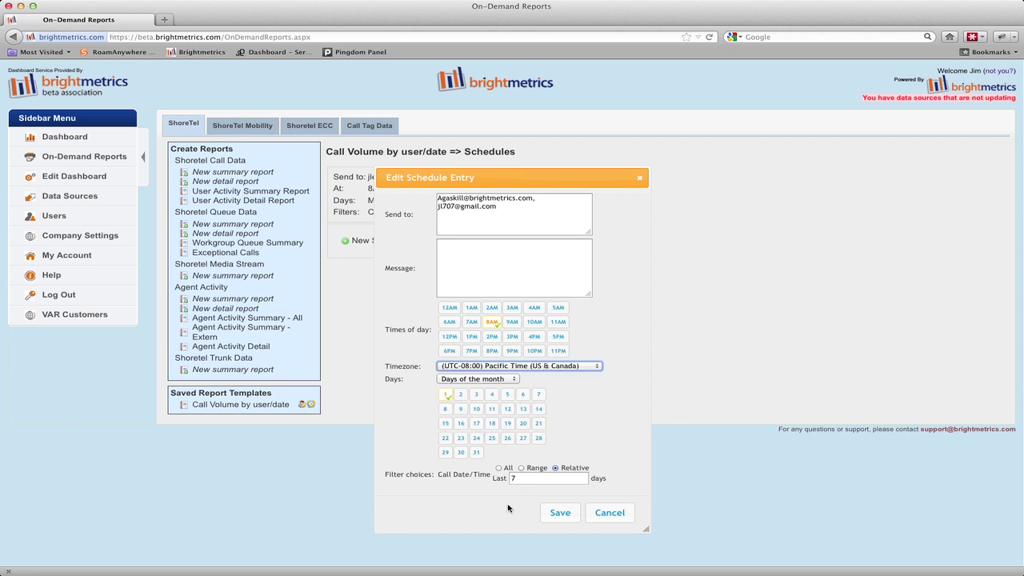
Set the range to the last 30 days, add the message 'This is a User call volume report for the last 30 days', and save
{"action": "double_click", "coordinate": [520, 478]}
{"action": "type", "text": "30"}
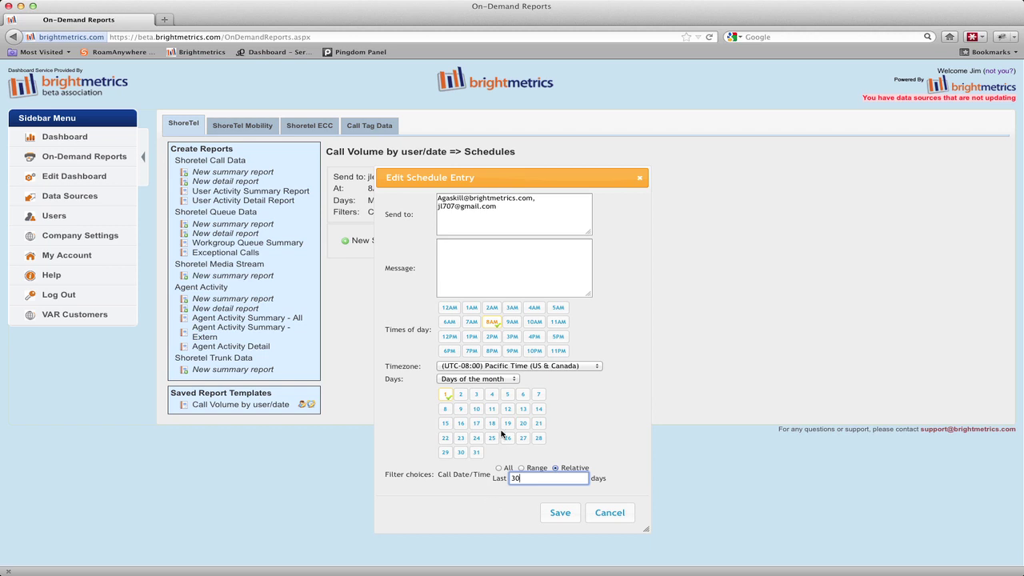
{"action": "left_click", "coordinate": [504, 264]}
{"action": "type", "text": "This is a U"}
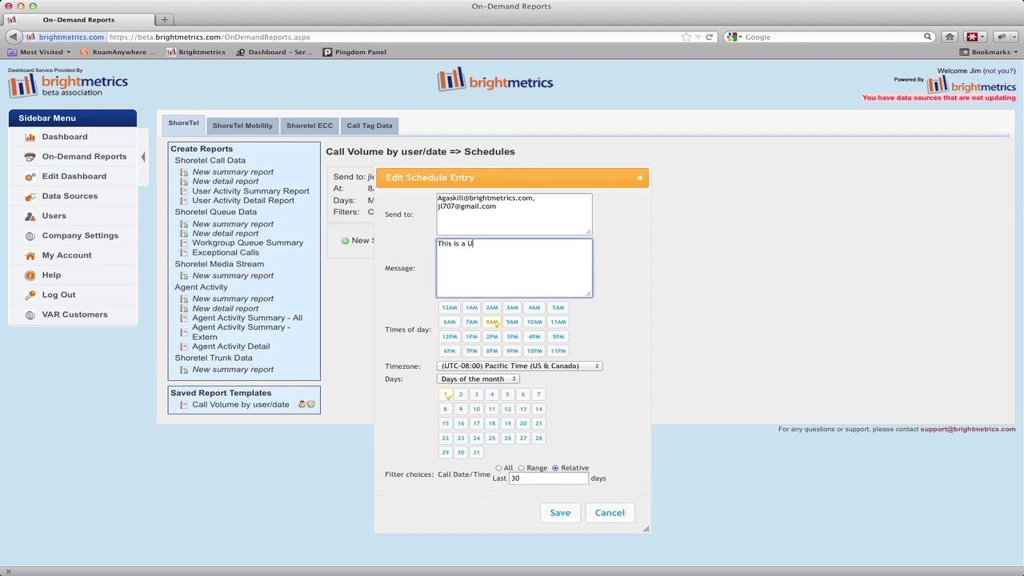
{"action": "type", "text": "ser call volume report for the last 30 days"}
{"action": "left_click", "coordinate": [560, 512]}
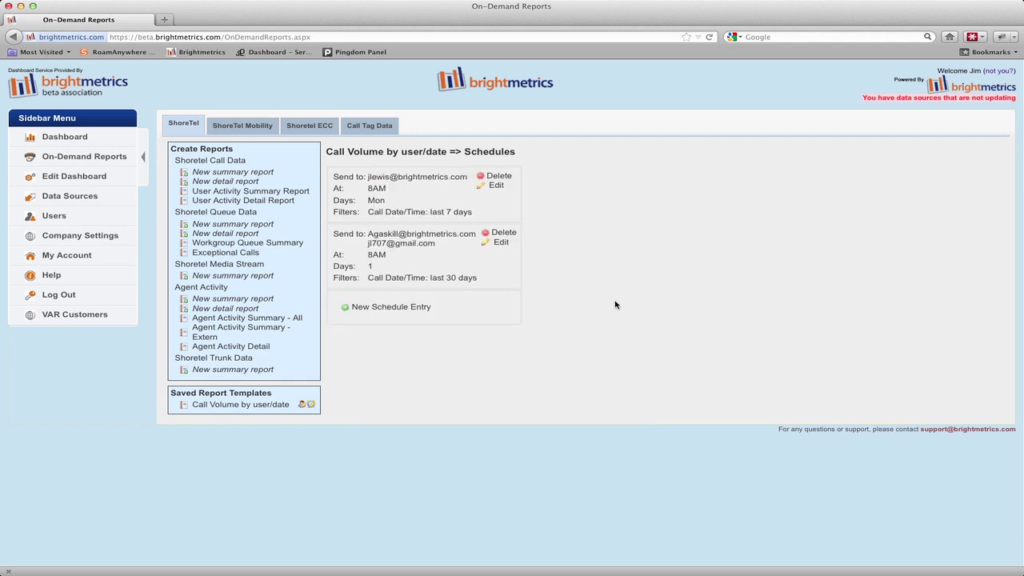